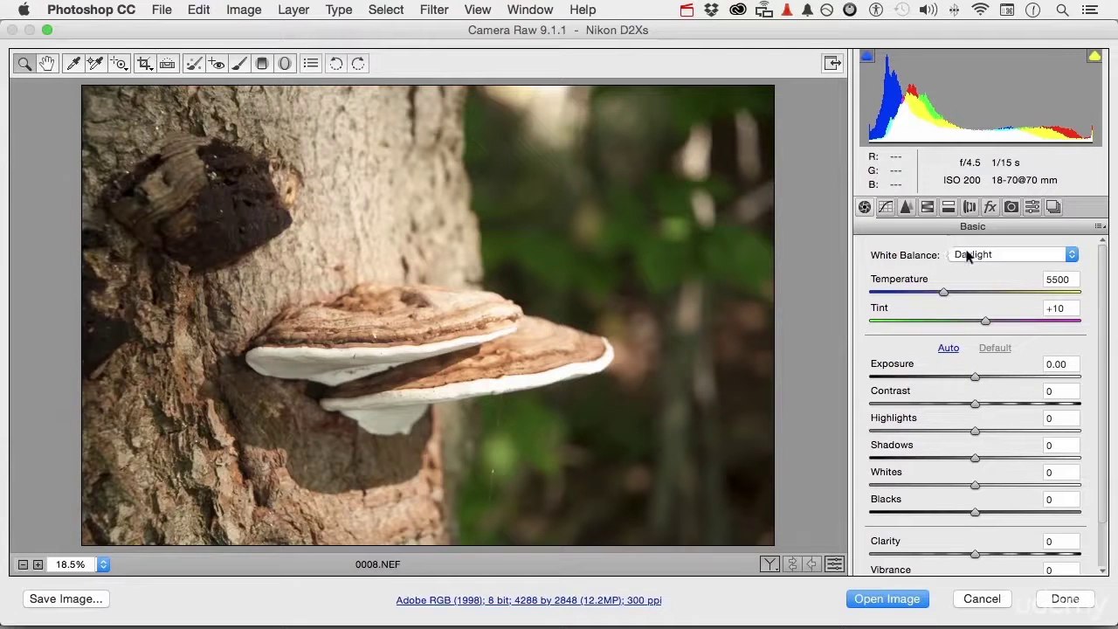
Step: Keep the Daylight white balance, open the raw photo 0008.NEF for editing and fit it to the window
click(966, 255)
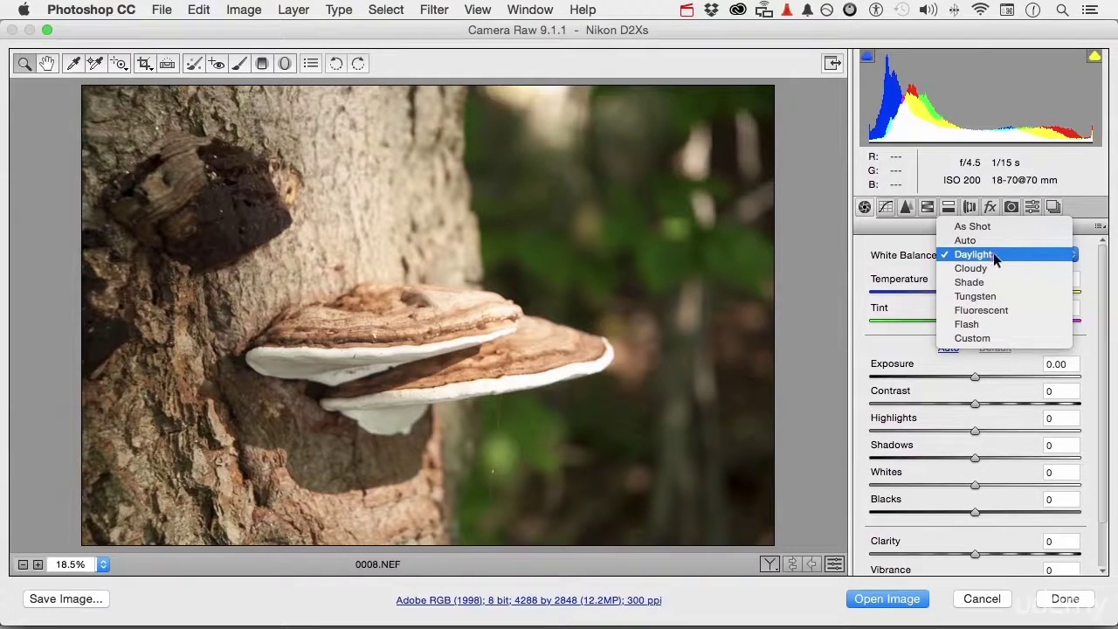
click(994, 252)
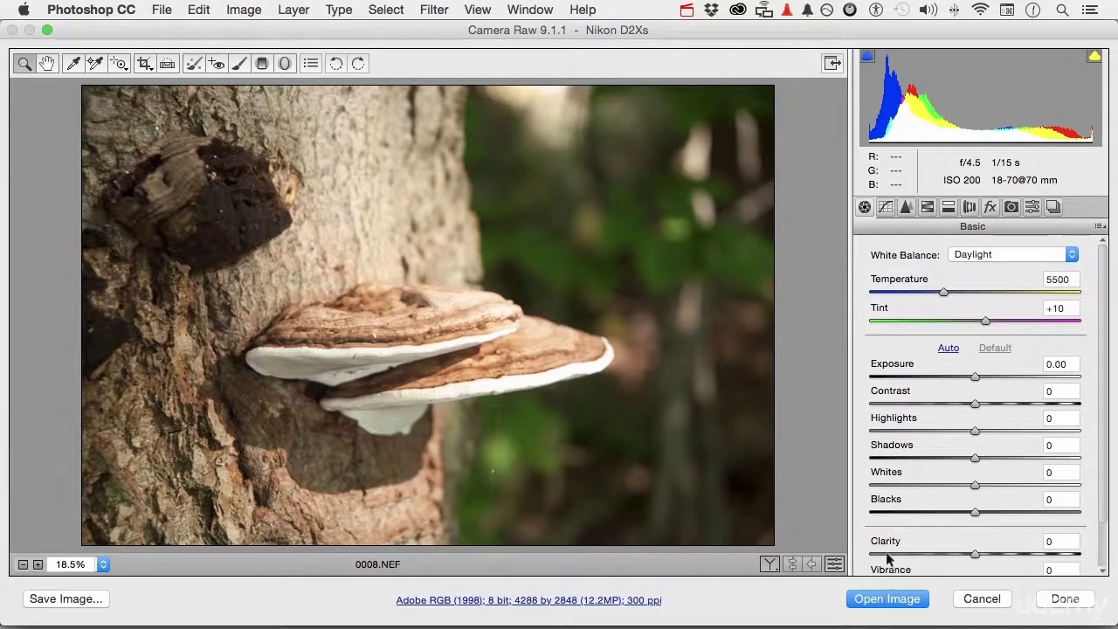
click(891, 599)
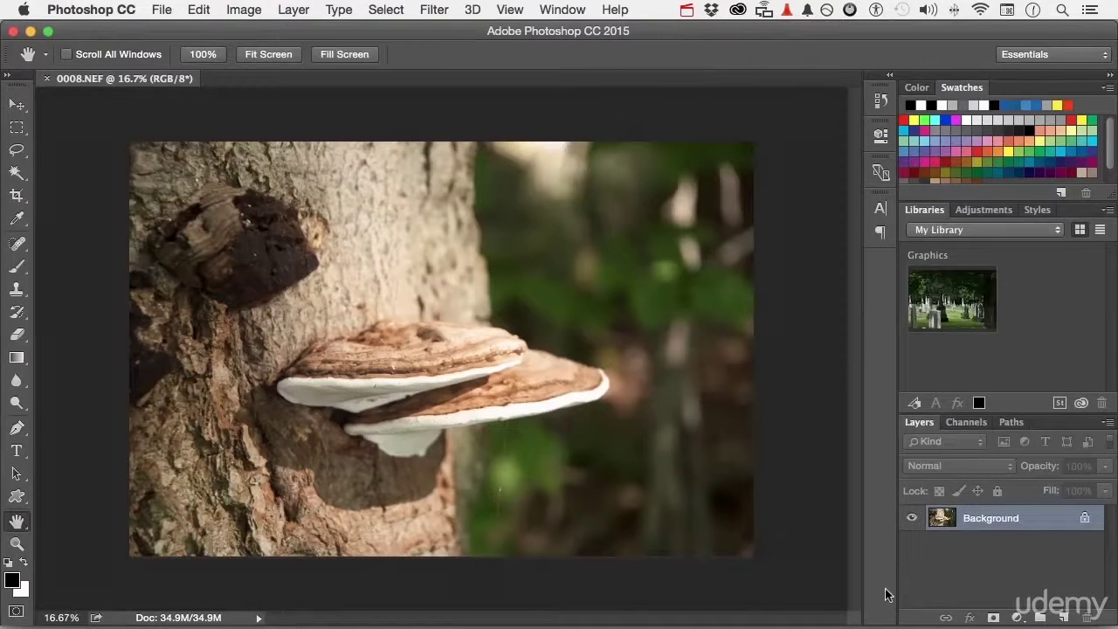
double_click(16, 521)
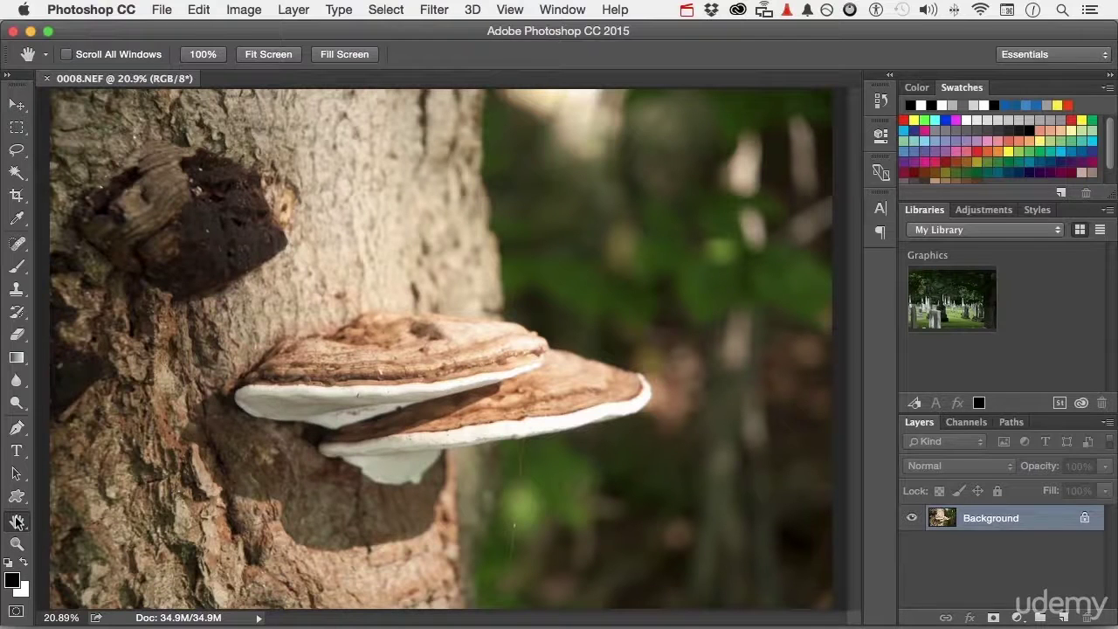
Step: Switch Quick Mask mode on and off several times, ending in standard mode
click(15, 614)
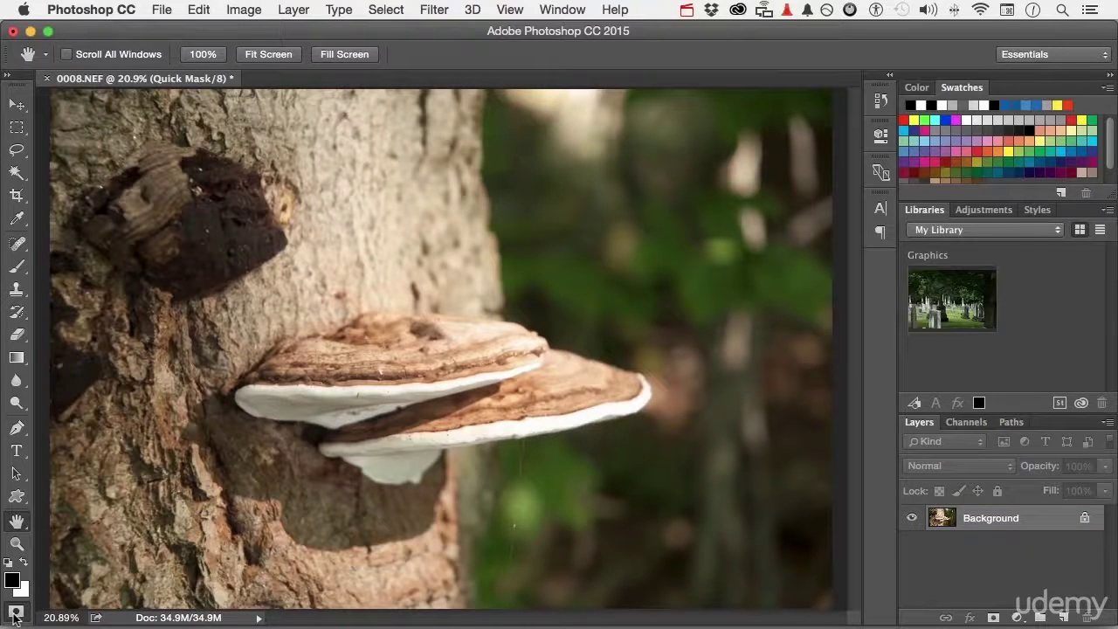
click(15, 614)
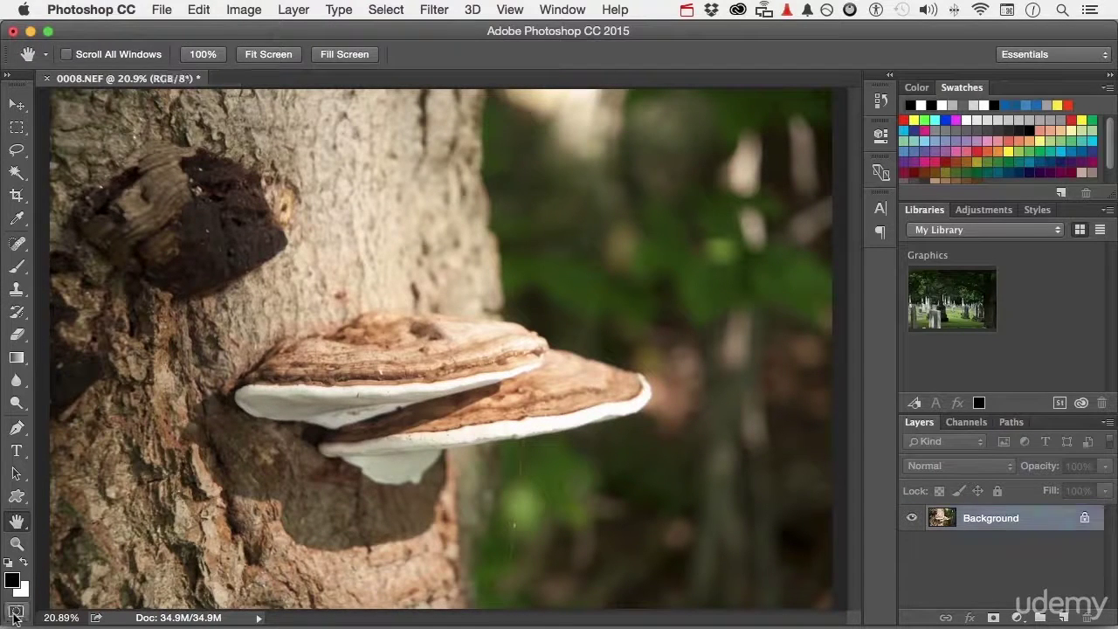
click(15, 615)
click(15, 614)
click(15, 614)
click(15, 614)
Step: Choose the Brush tool, paint a black test stroke over the upper mushroom cap and undo it
click(17, 267)
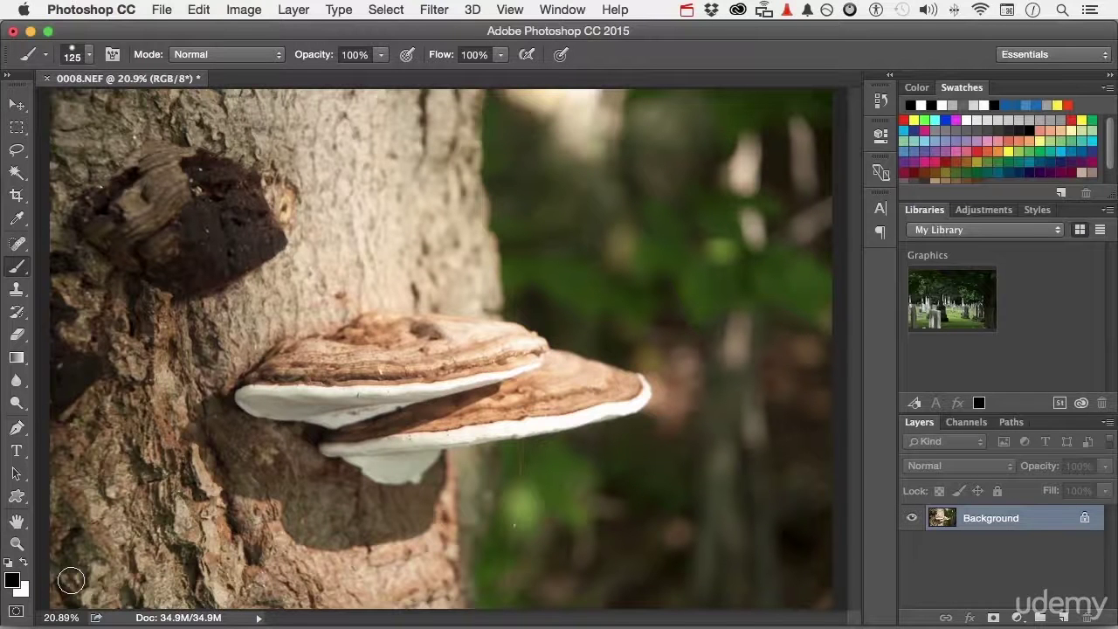
mouse_move(402, 387)
mouse_down()
mouse_move(463, 332)
mouse_move(477, 393)
mouse_move(400, 405)
mouse_move(453, 340)
mouse_move(425, 332)
mouse_up()
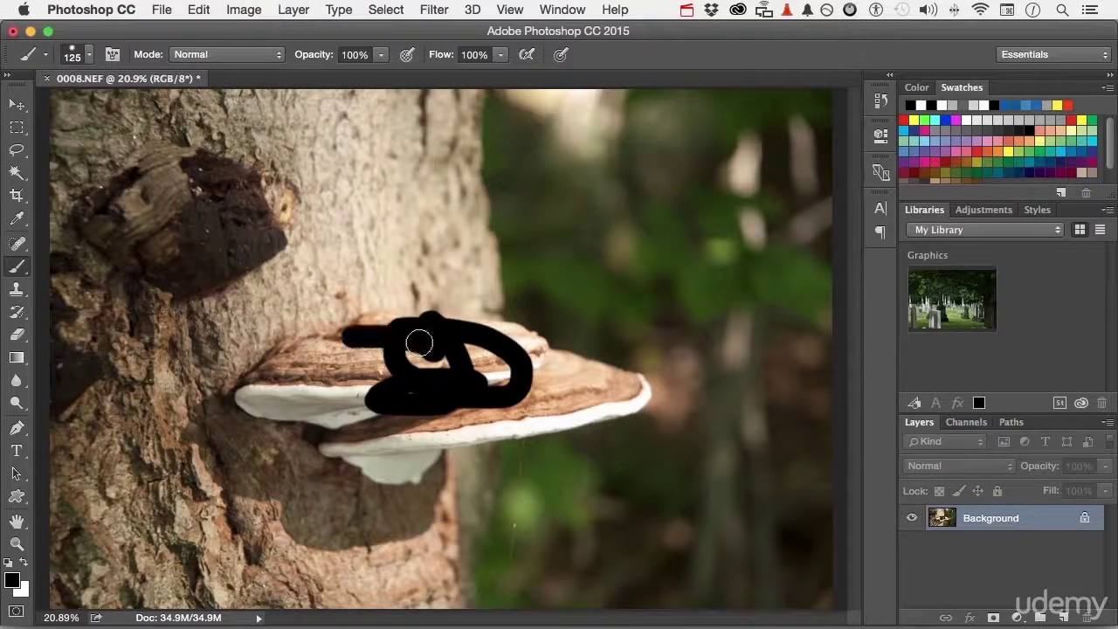
key(super+z)
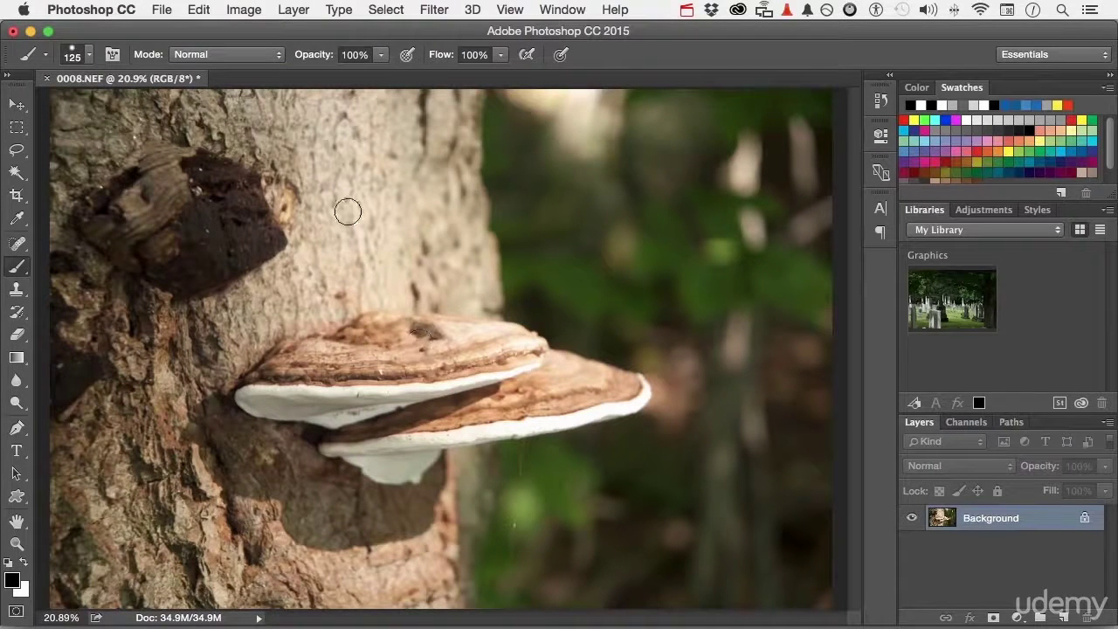
Step: Set the brush hardness to 50%, try the softer stroke across the mushrooms and undo it
click(90, 54)
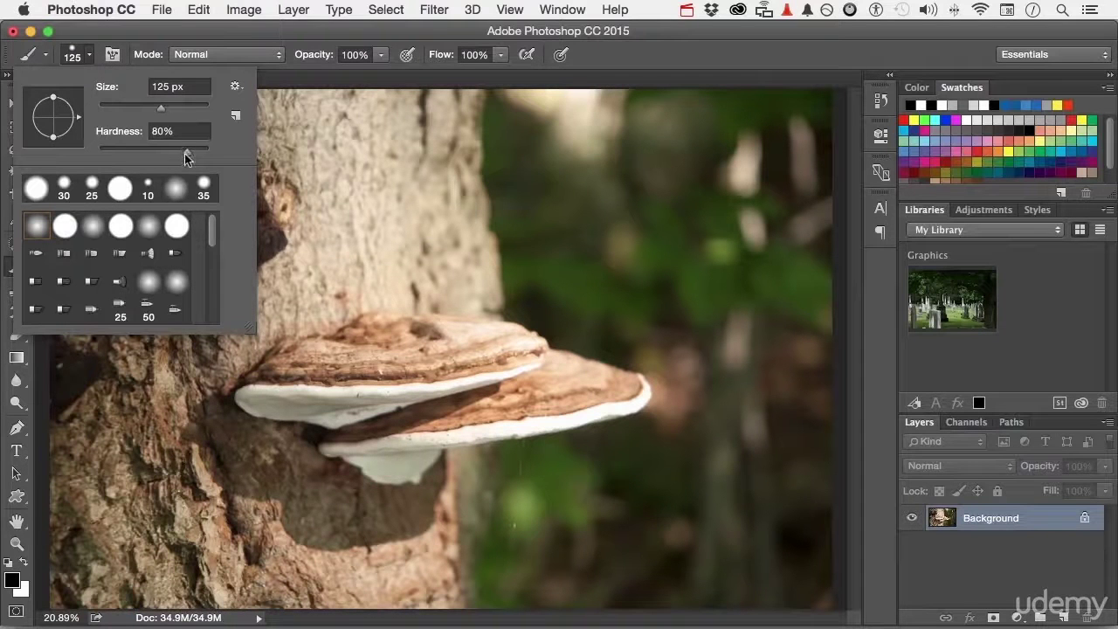
drag(190, 154, 164, 157)
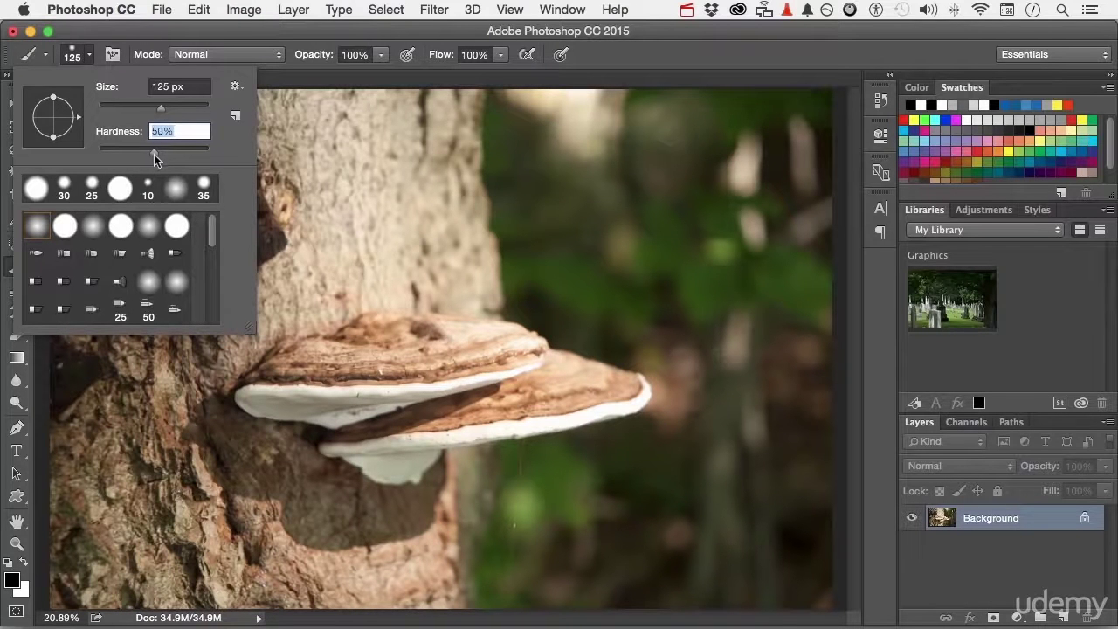
click(608, 63)
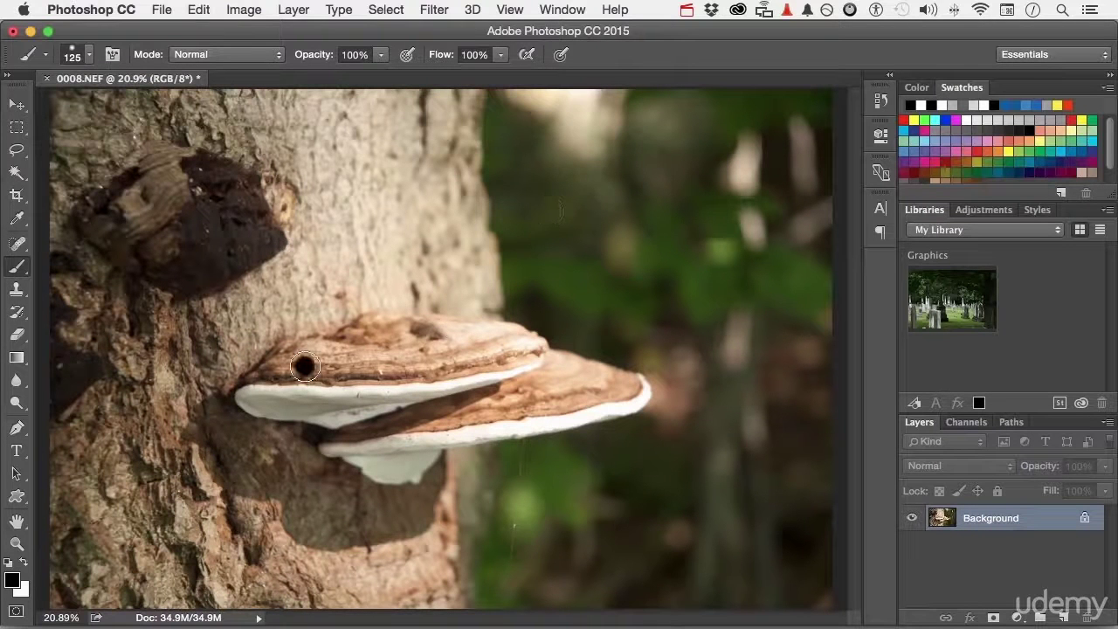
drag(306, 366, 607, 357)
key(super+z)
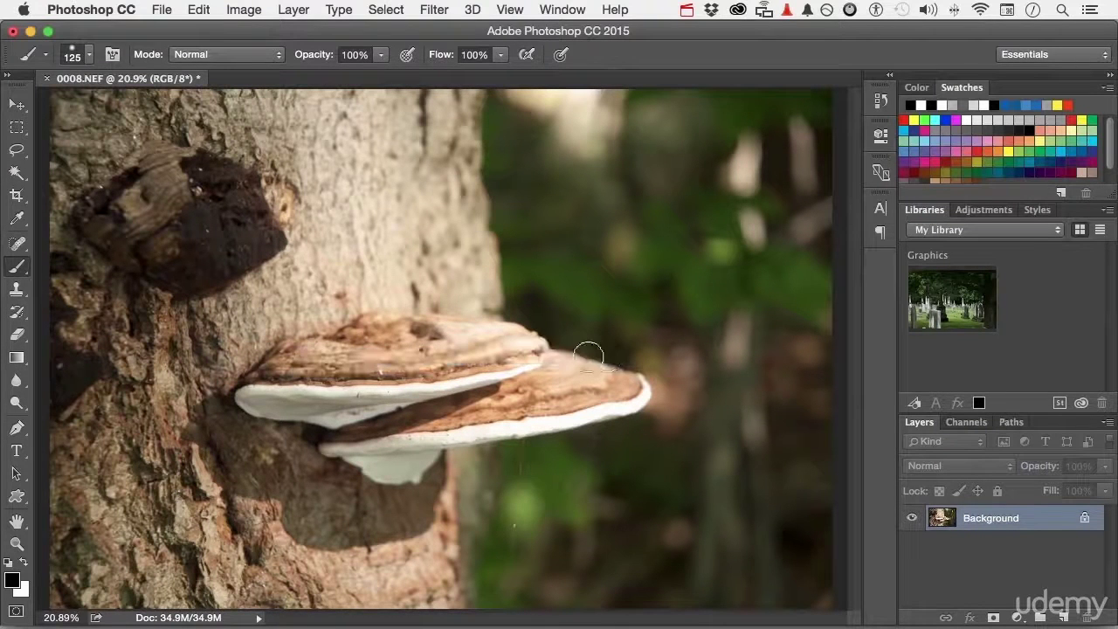
Step: In Quick Mask mode, paint a mask over the upper mushroom cap and erase the stray stroke above it with white
click(16, 614)
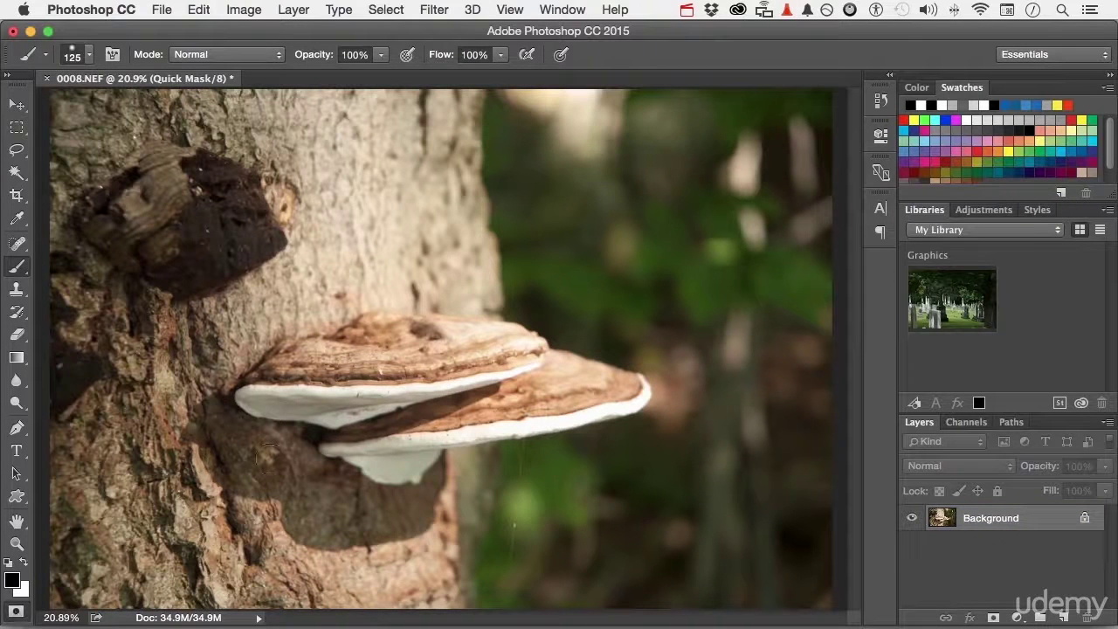
mouse_move(409, 367)
mouse_down()
mouse_move(447, 351)
mouse_move(373, 373)
mouse_move(478, 367)
mouse_move(373, 332)
mouse_move(390, 322)
mouse_move(529, 342)
mouse_move(531, 361)
mouse_move(478, 362)
mouse_move(443, 356)
mouse_move(500, 347)
mouse_move(525, 357)
mouse_move(503, 338)
mouse_move(377, 351)
mouse_move(365, 328)
mouse_move(278, 357)
mouse_move(289, 355)
mouse_move(251, 398)
mouse_move(393, 368)
mouse_move(356, 349)
mouse_move(359, 270)
mouse_move(378, 353)
mouse_up()
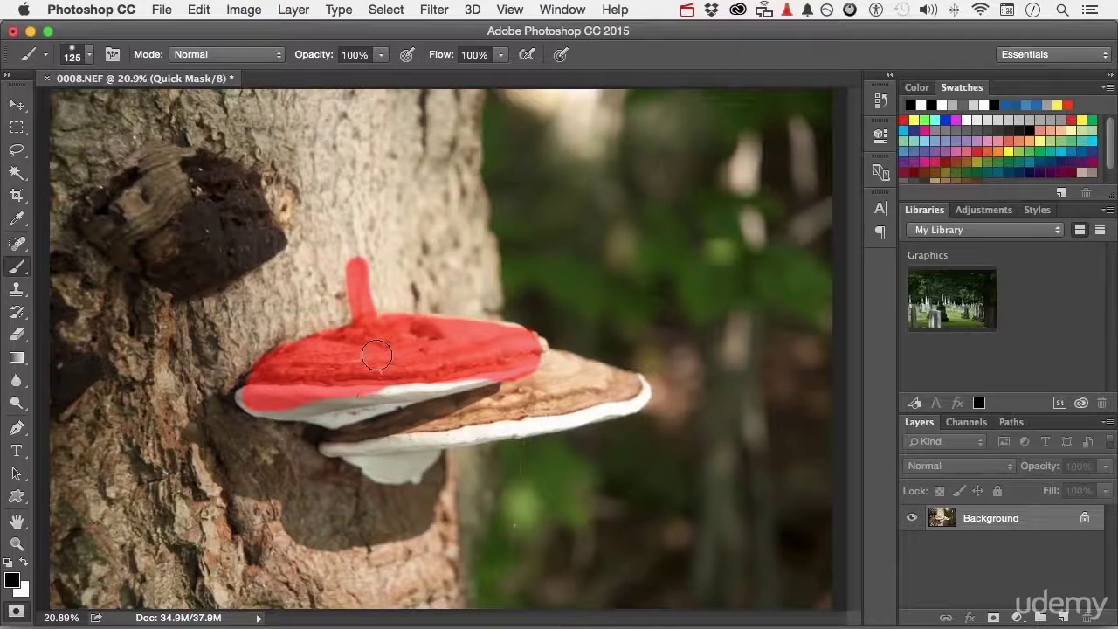
key(x)
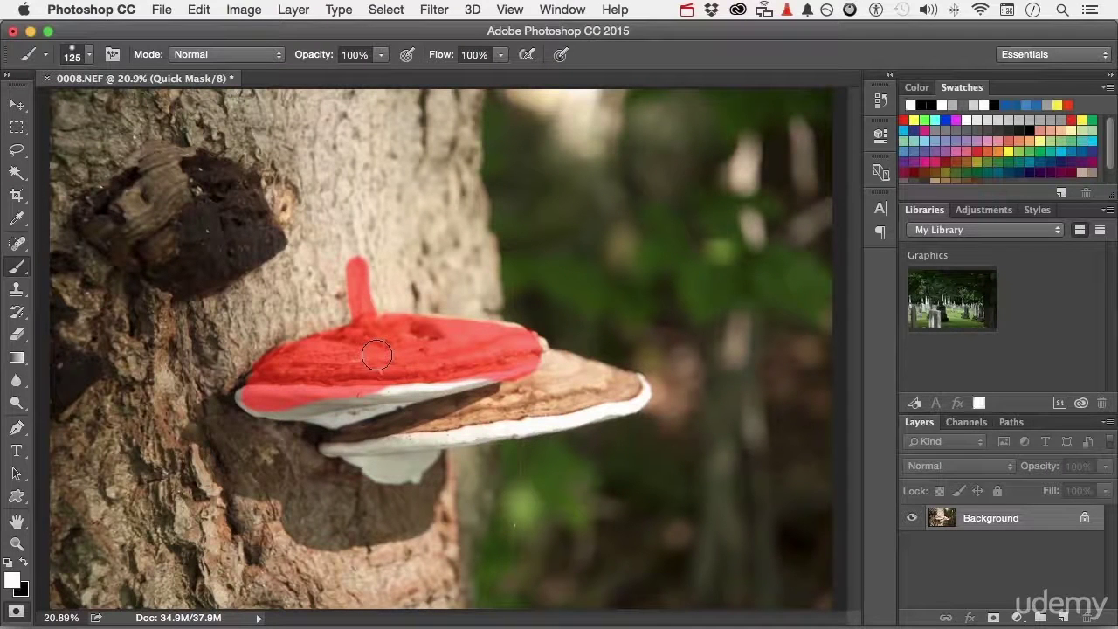
mouse_move(357, 252)
mouse_down()
mouse_move(380, 273)
mouse_move(359, 302)
mouse_move(387, 300)
mouse_up()
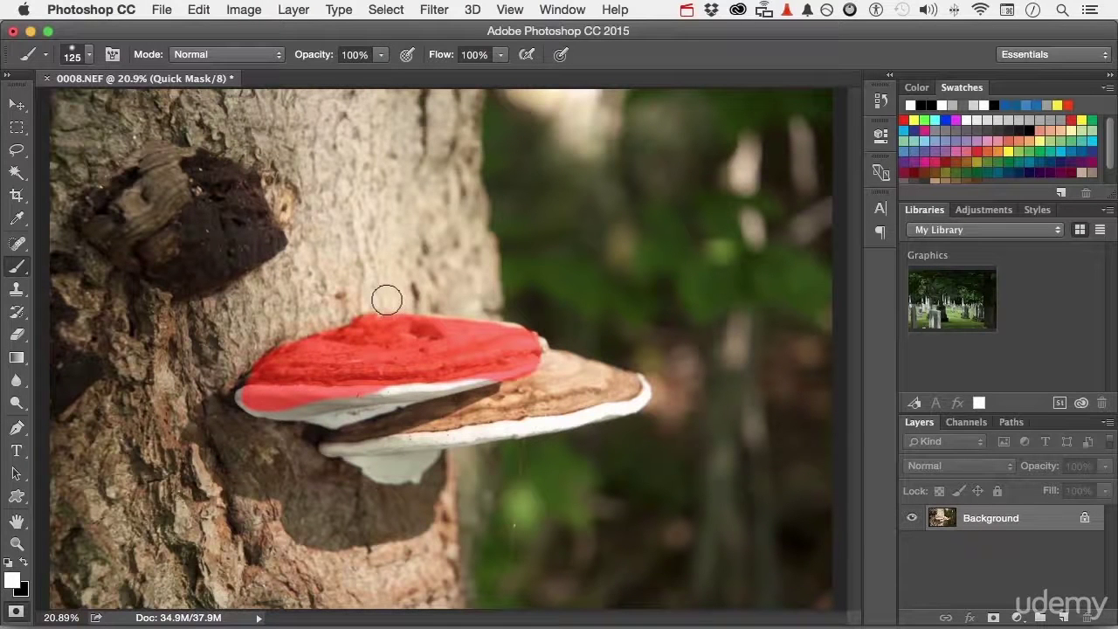
key(x)
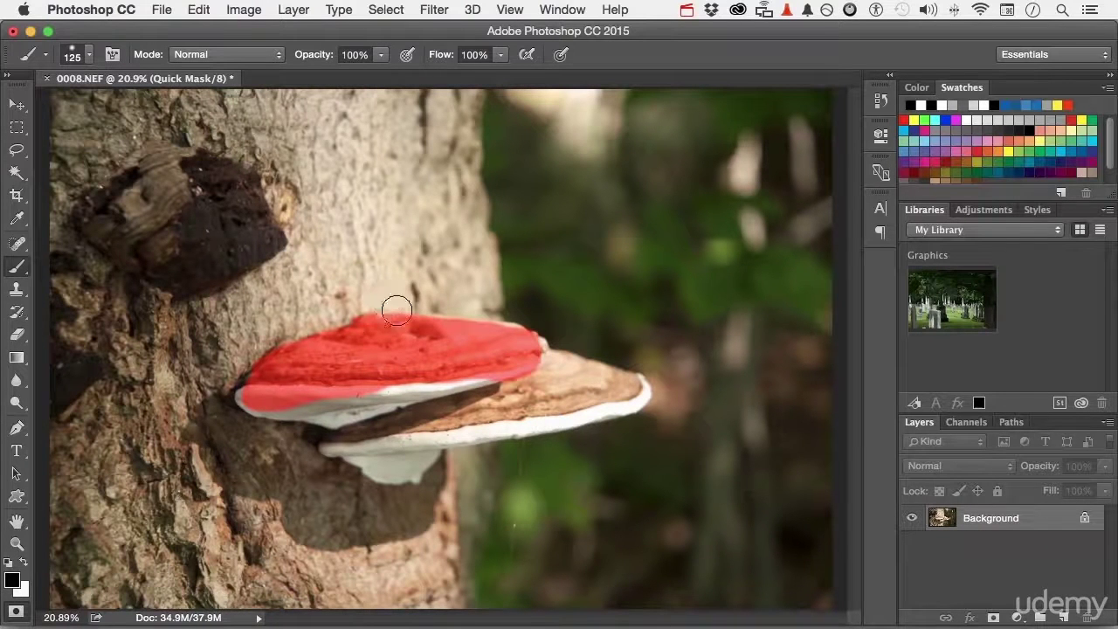
Step: Extend the mask over the lower mushroom and the white undersides, reducing the brush to 50 px for the narrow edges
mouse_move(496, 377)
mouse_down()
mouse_move(384, 398)
mouse_move(393, 413)
mouse_move(255, 400)
mouse_move(395, 402)
mouse_move(383, 421)
mouse_move(344, 436)
mouse_move(398, 435)
mouse_move(448, 419)
mouse_move(409, 404)
mouse_move(546, 374)
mouse_move(534, 347)
mouse_move(634, 381)
mouse_move(639, 396)
mouse_move(539, 420)
mouse_move(569, 419)
mouse_move(346, 443)
mouse_up()
key(bracketleft)
key(bracketleft)
key(bracketleft)
key(bracketleft)
key(bracketleft)
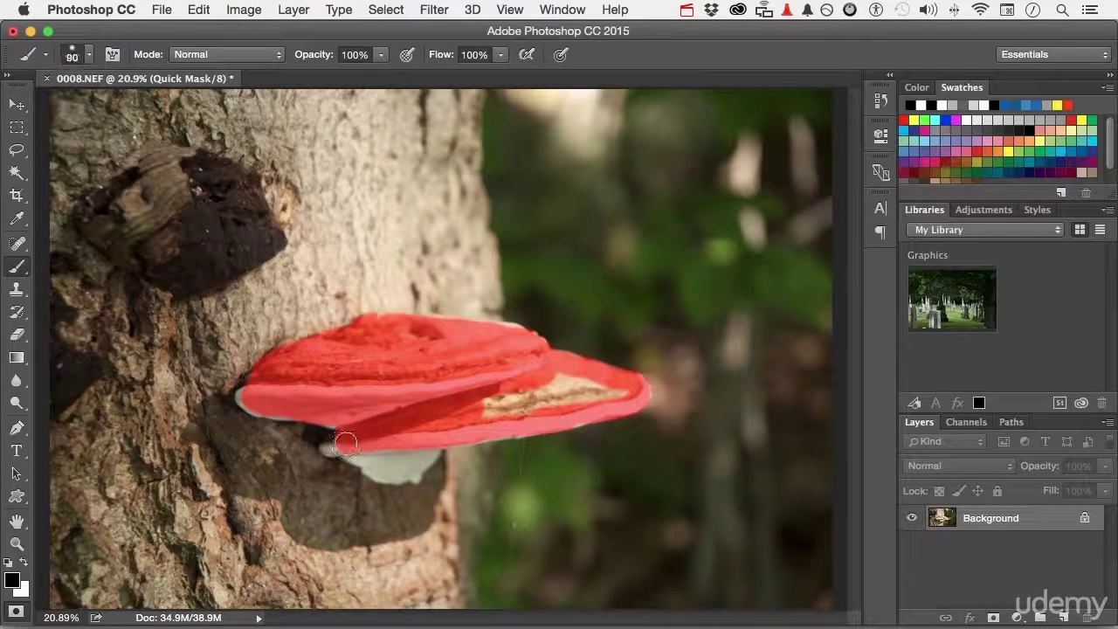
mouse_move(346, 443)
mouse_down()
mouse_move(390, 480)
mouse_move(438, 450)
mouse_move(388, 456)
mouse_move(422, 456)
mouse_move(396, 477)
mouse_move(372, 466)
mouse_move(407, 446)
mouse_move(242, 399)
mouse_move(354, 414)
mouse_move(447, 377)
mouse_move(395, 482)
mouse_move(350, 458)
mouse_move(373, 476)
mouse_move(414, 478)
mouse_move(443, 442)
mouse_move(553, 422)
mouse_move(644, 387)
mouse_move(643, 403)
mouse_move(550, 422)
mouse_up()
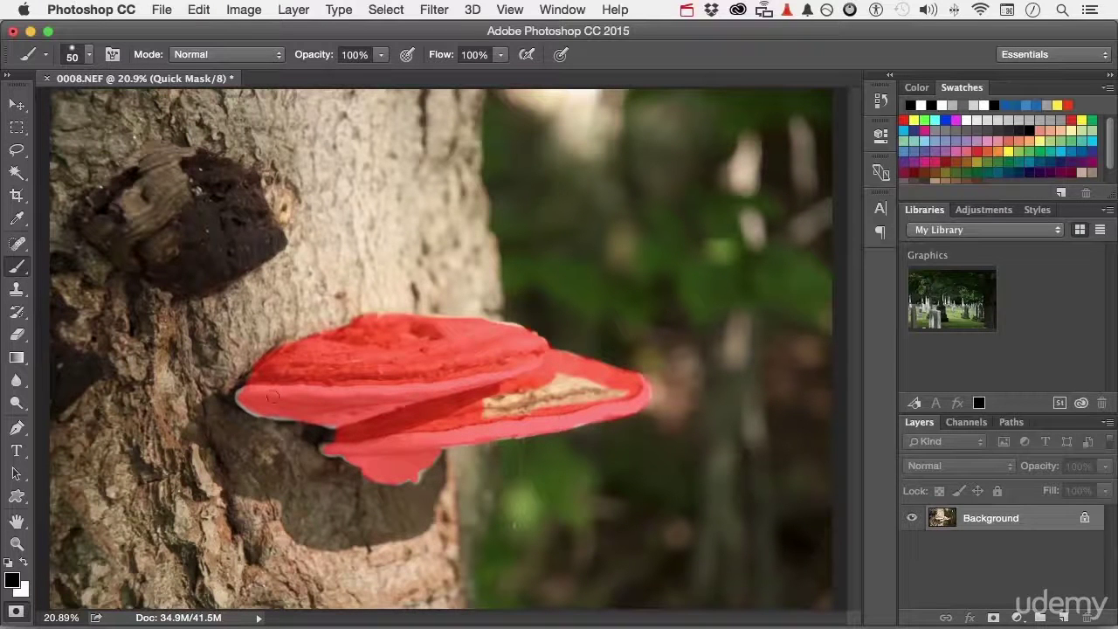
Step: Preview the mask as a selection and paint over the missed patch on the lower mushroom in Quick Mask mode
click(17, 612)
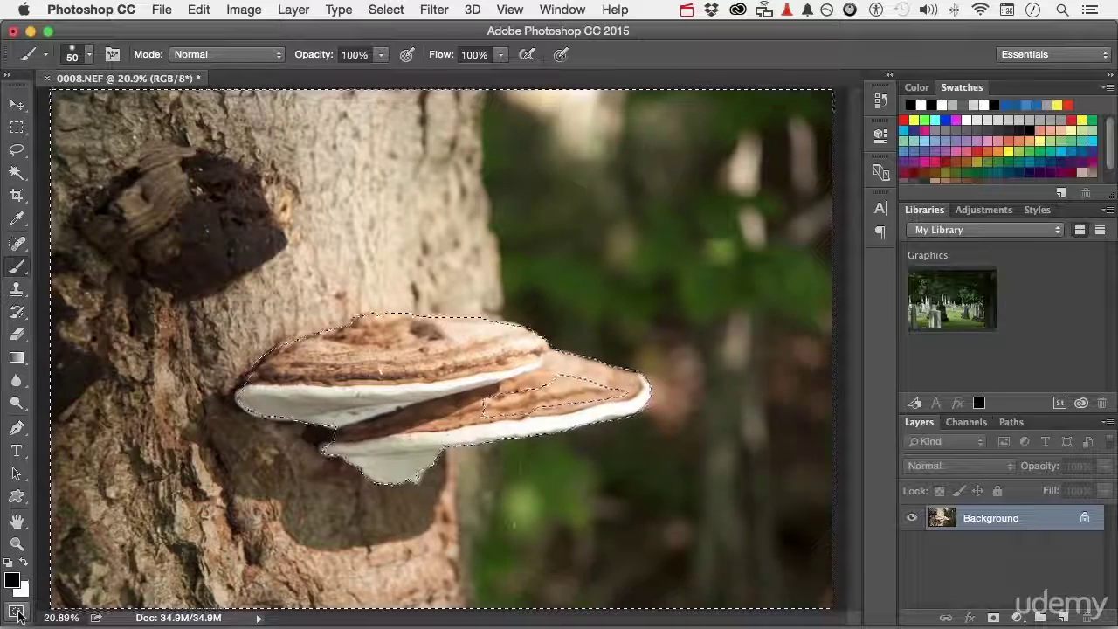
click(16, 612)
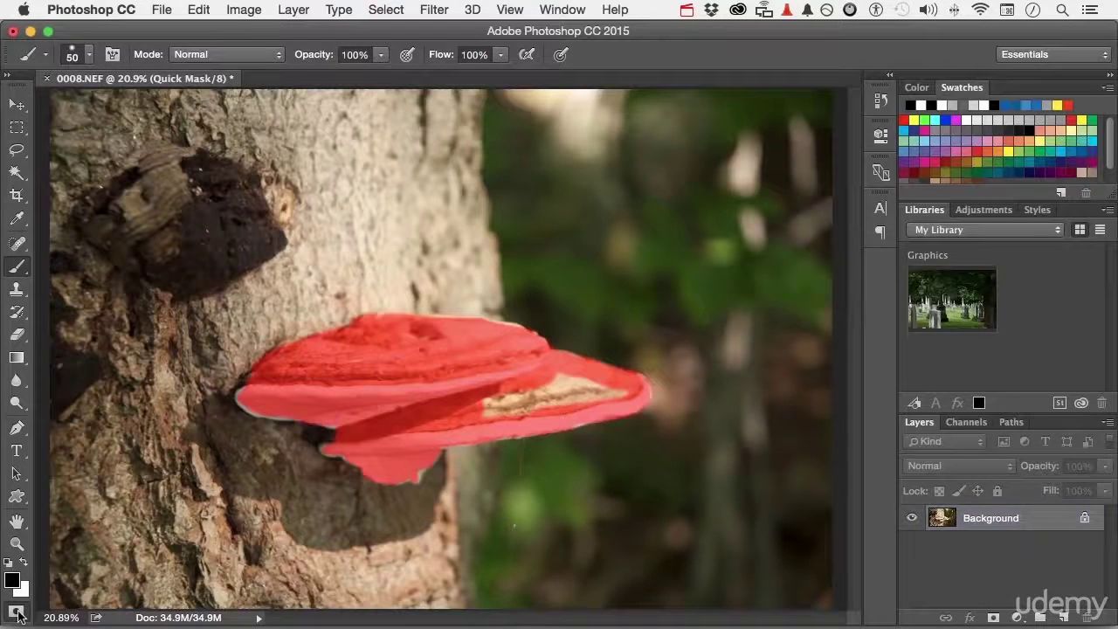
mouse_move(581, 382)
mouse_down()
mouse_move(567, 408)
mouse_move(486, 417)
mouse_move(509, 393)
mouse_move(604, 381)
mouse_move(558, 402)
mouse_move(585, 390)
mouse_move(438, 412)
mouse_up()
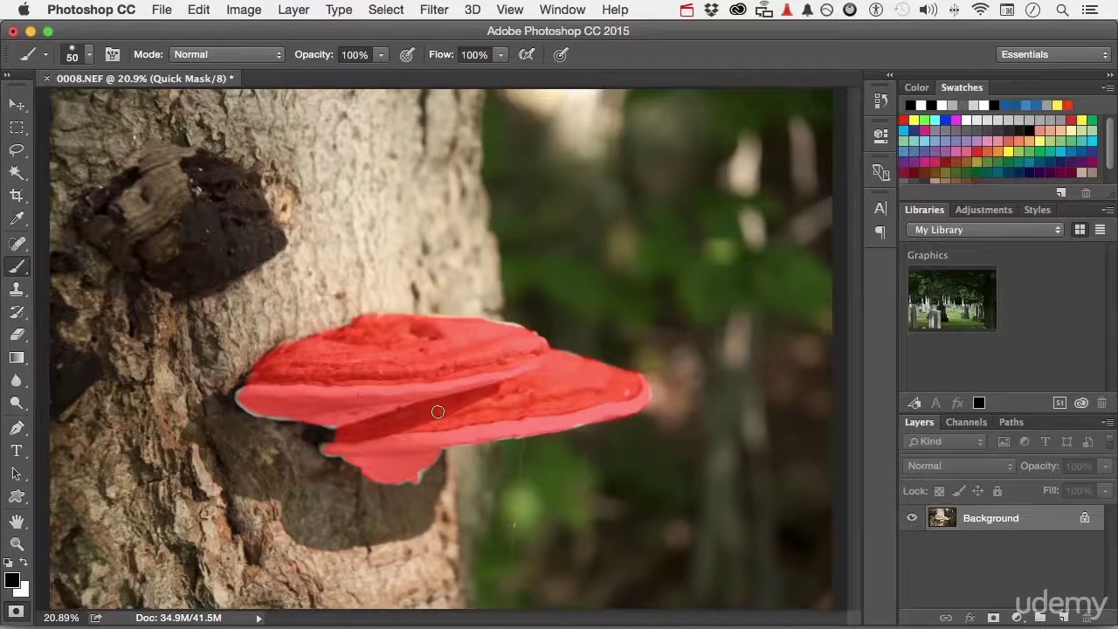
Step: Compare the mushrooms' selection outline with the Quick Mask overlay to check for missed spots
key(q)
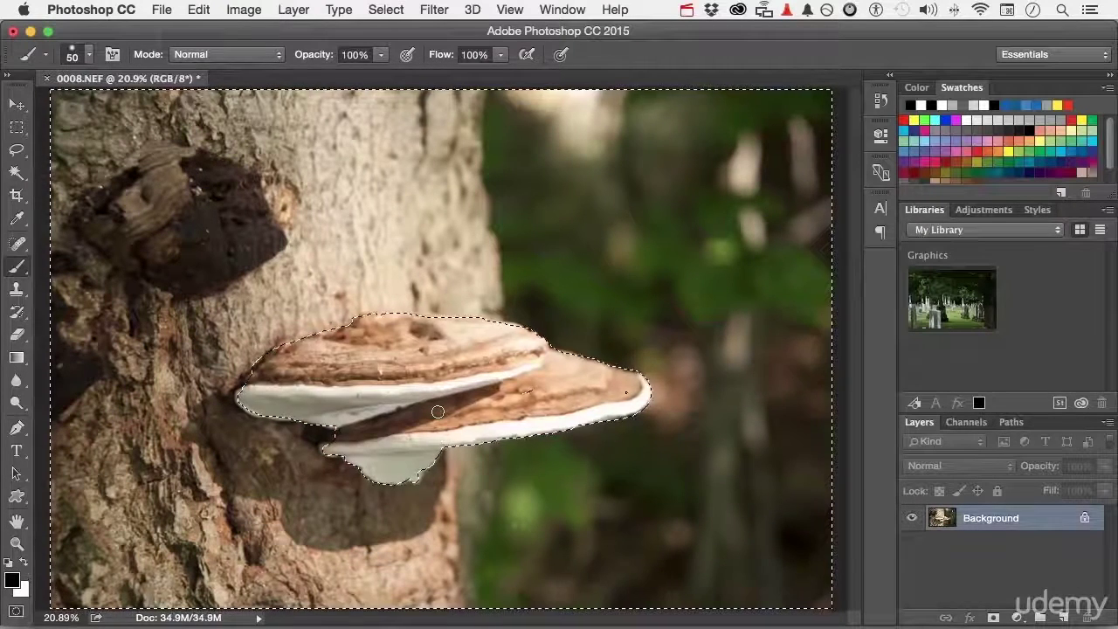
key(q)
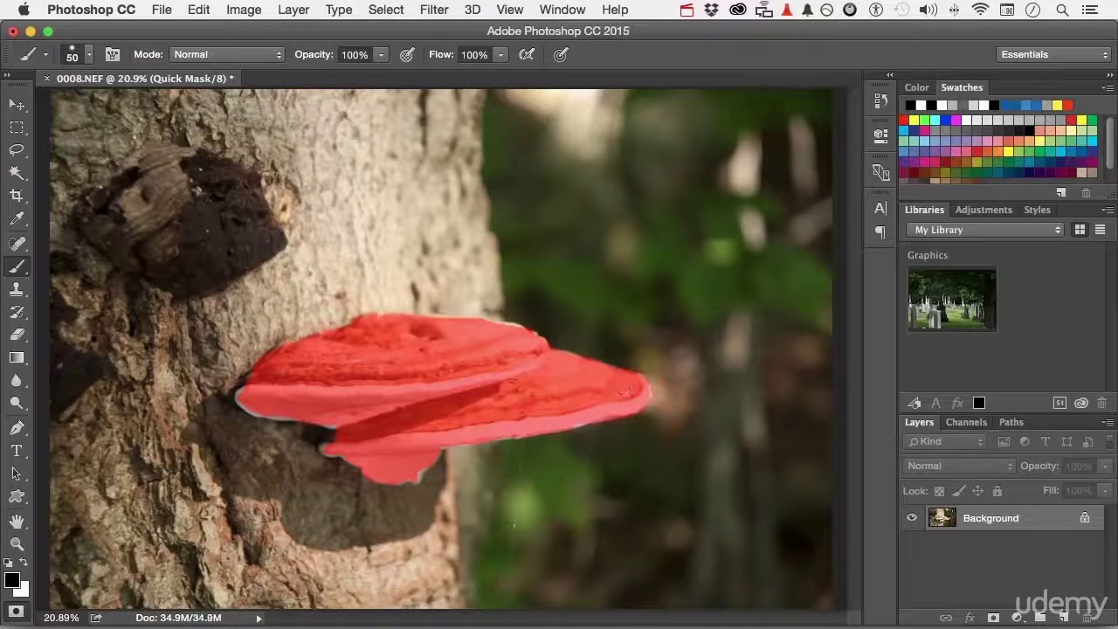
key(q)
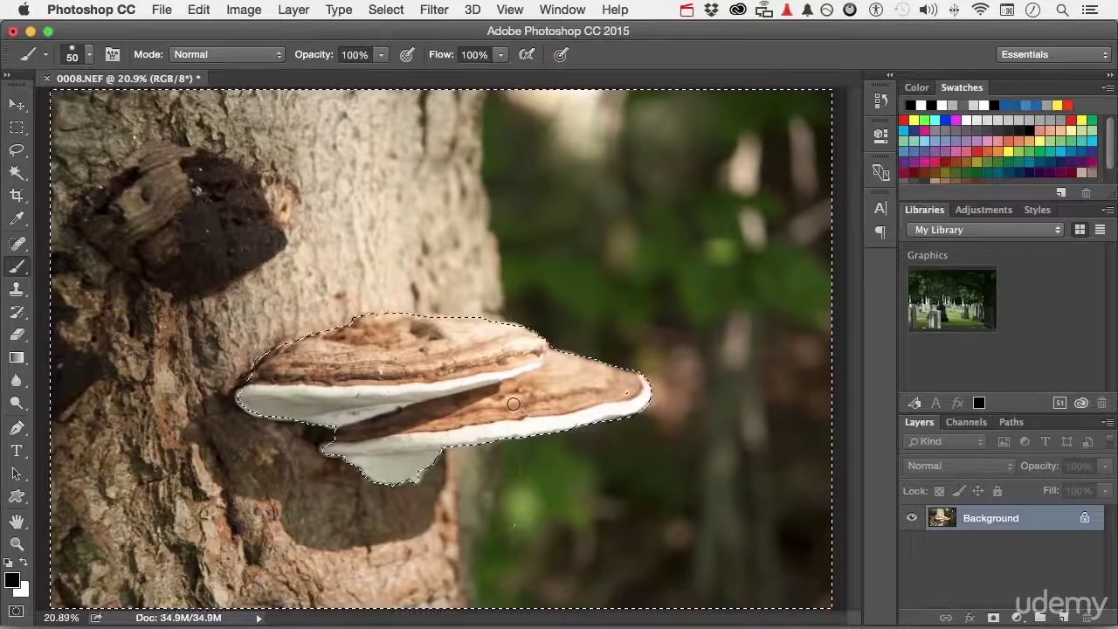
key(q)
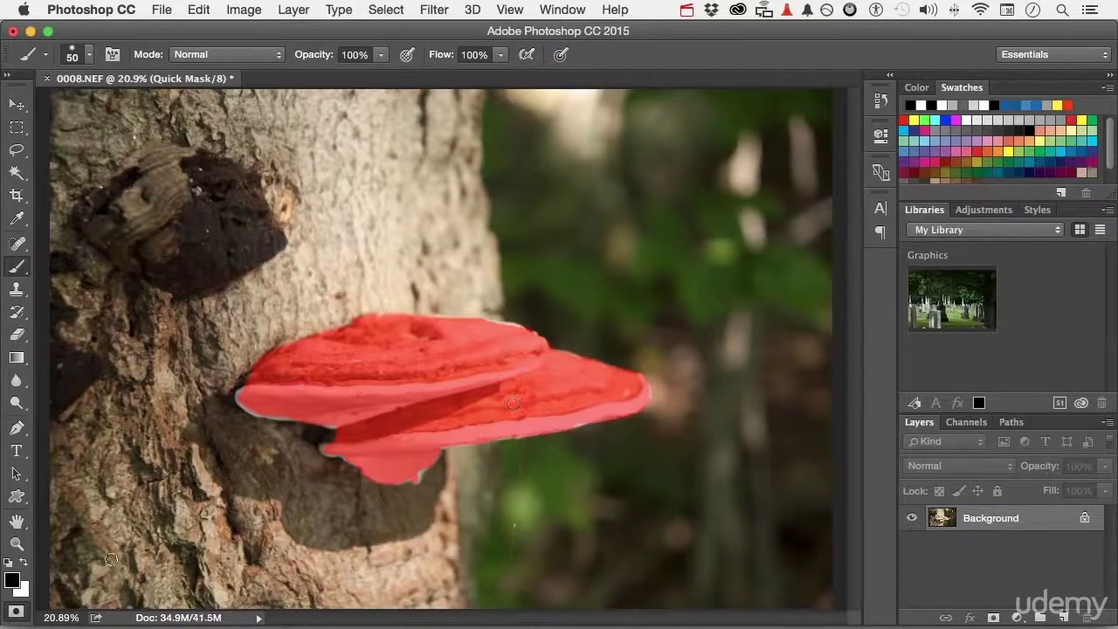
Step: Set the Quick Mask options so a blue color indicates Selected Areas, leaving the opacity at 50%
double_click(17, 616)
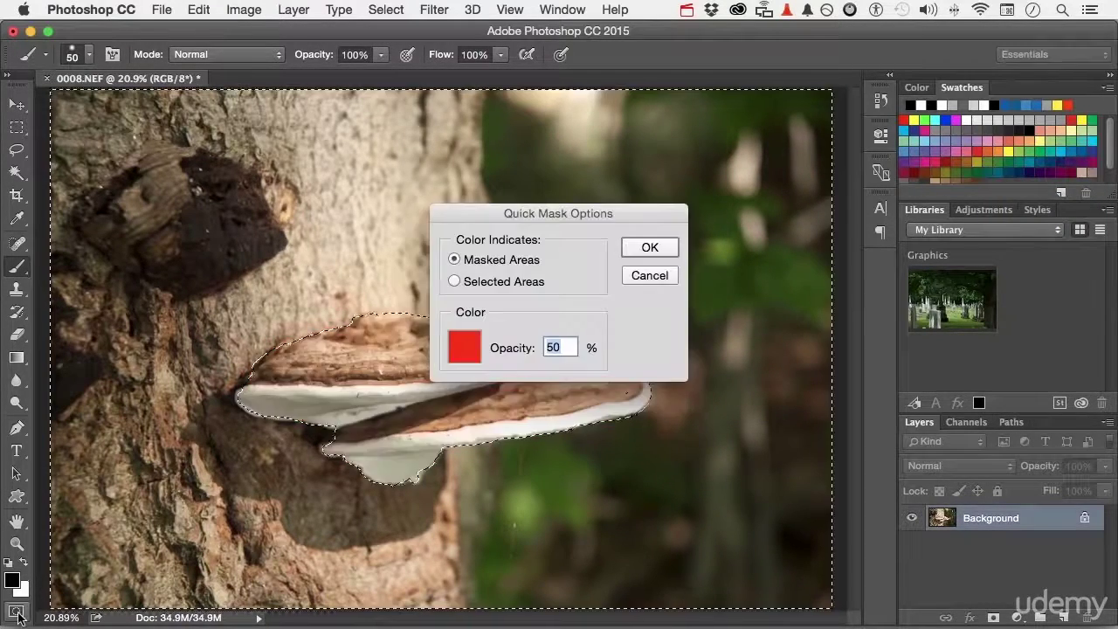
click(454, 281)
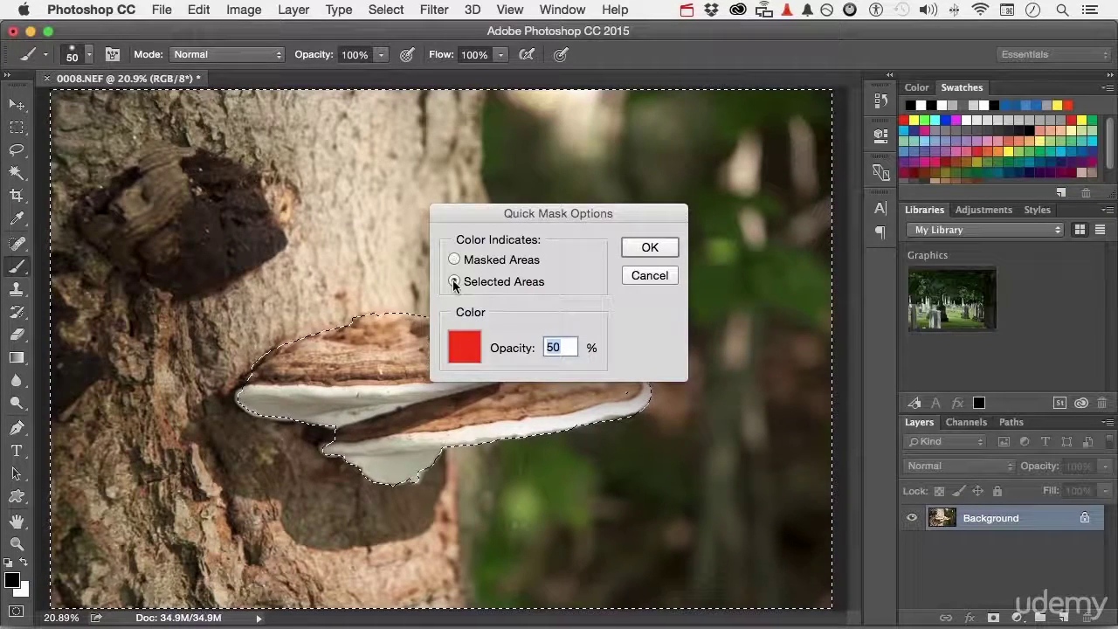
click(479, 354)
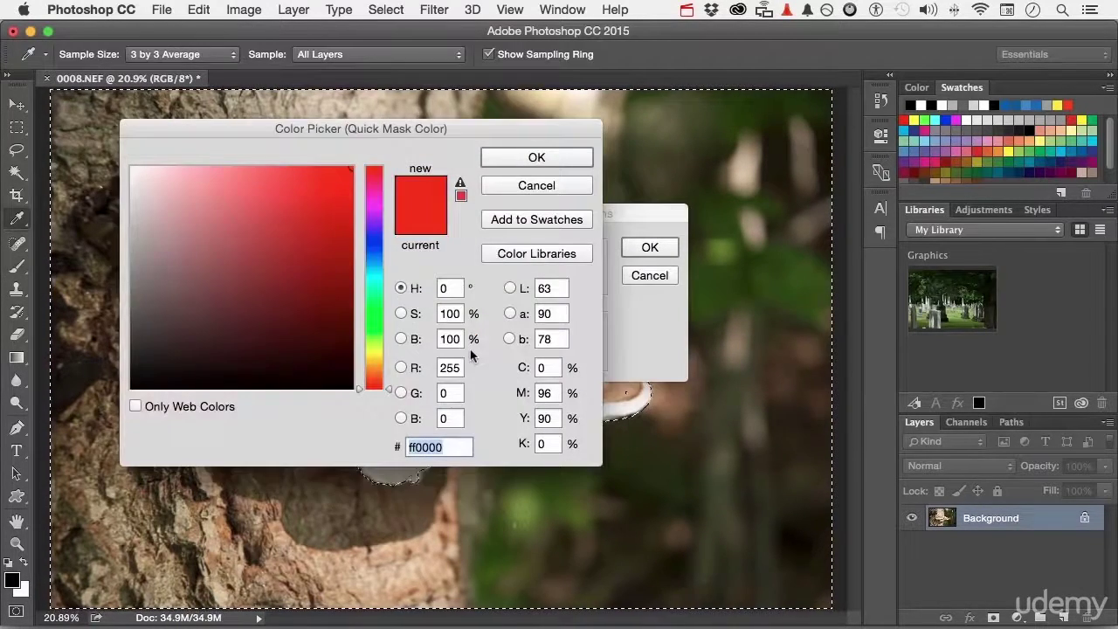
click(376, 232)
click(522, 166)
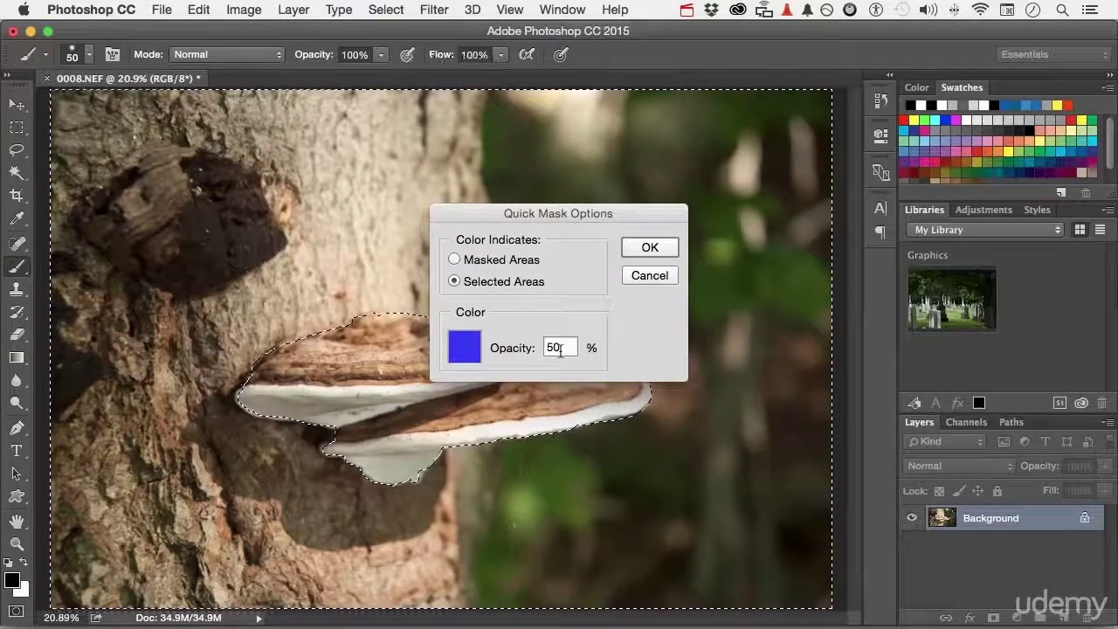
click(651, 247)
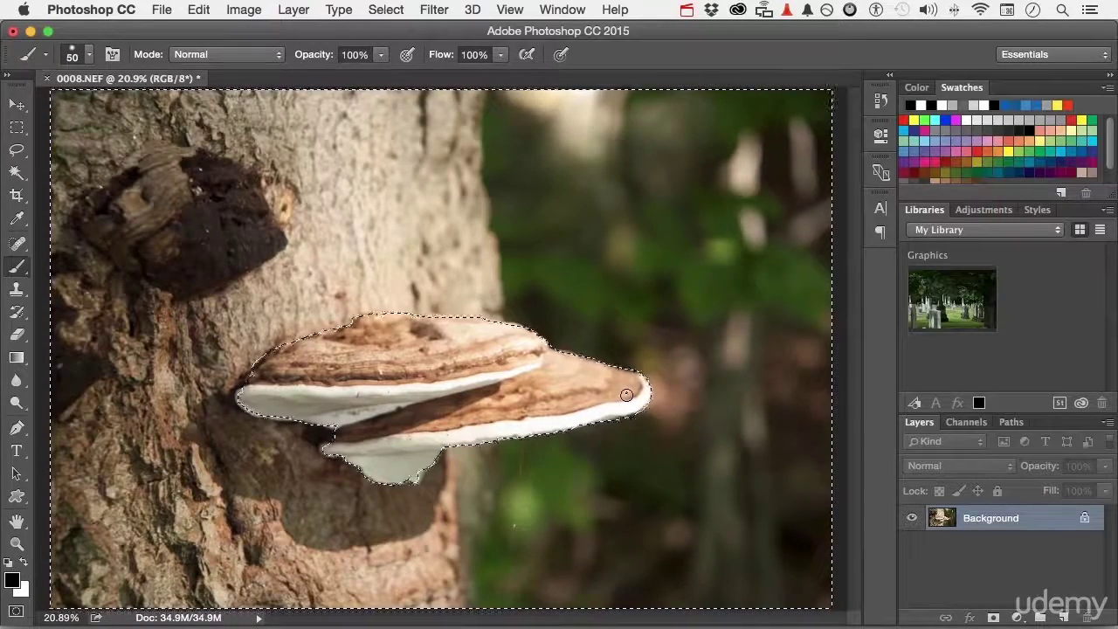
Step: Subtract the small leftover spot near the lower mushroom's tip from the selection with the Lasso tool
click(19, 153)
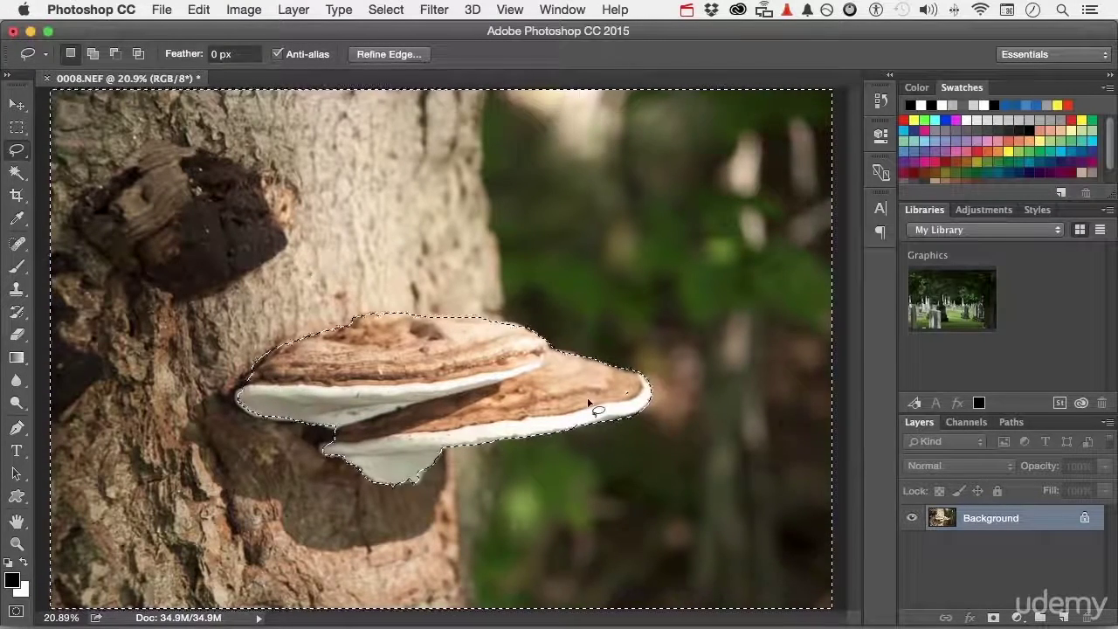
key(alt)
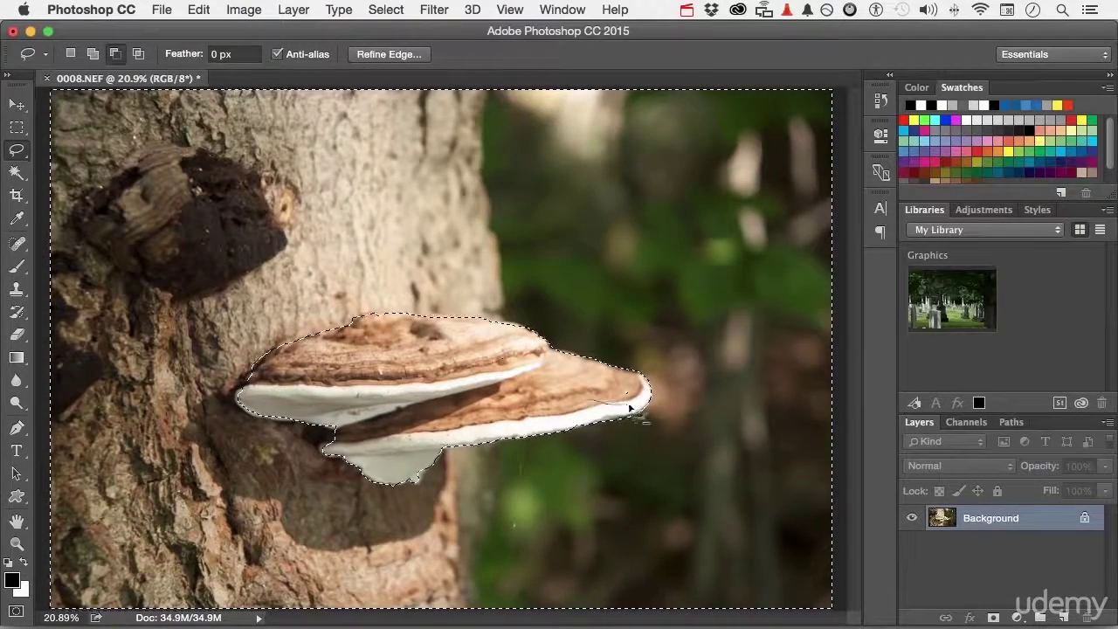